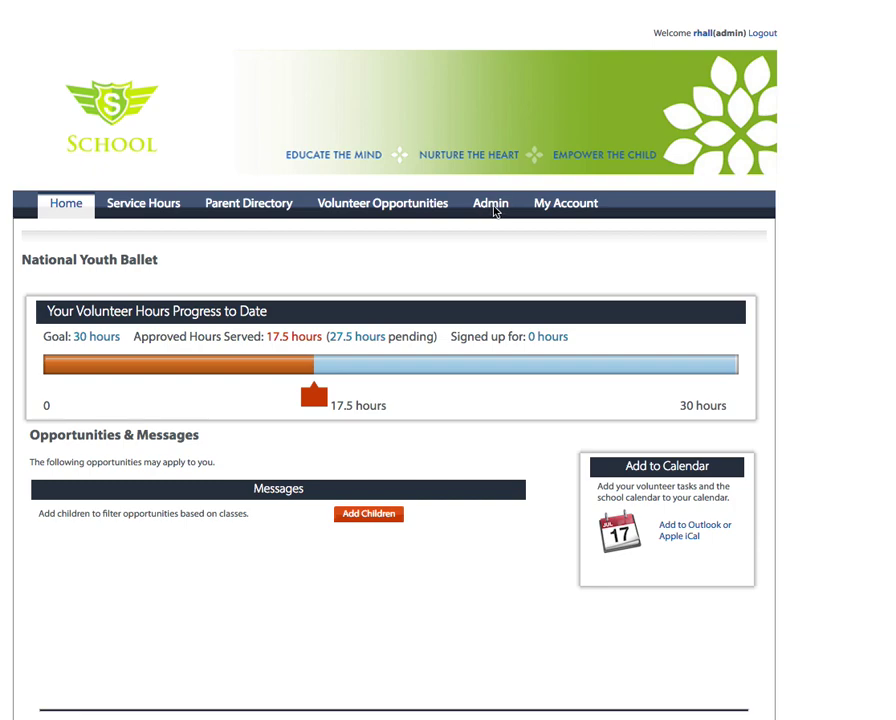
- Go to Admin > Annual Reset and scroll down to the reset options and Submit button
click(496, 207)
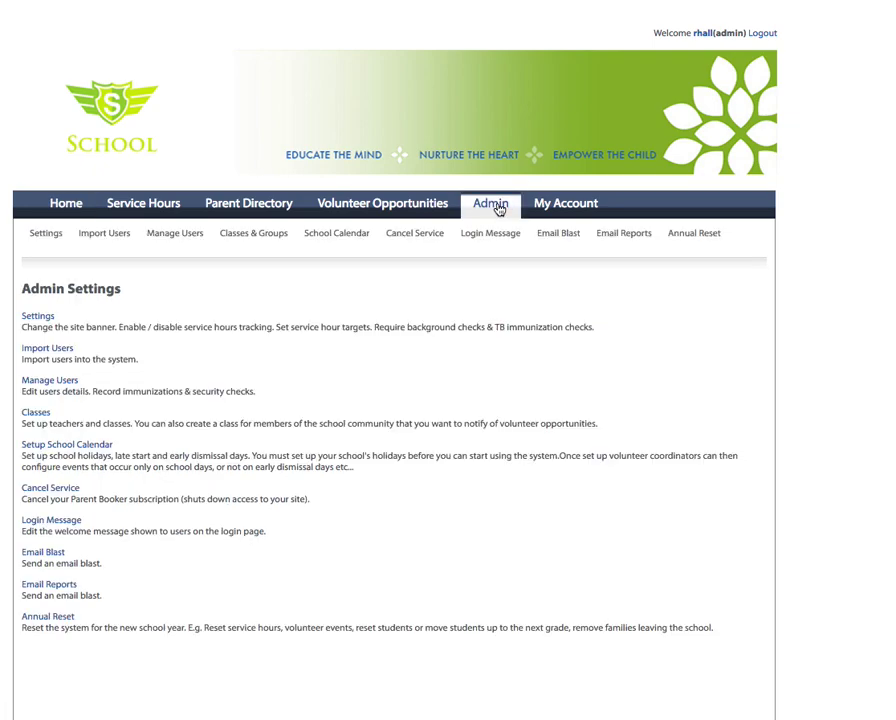
click(695, 234)
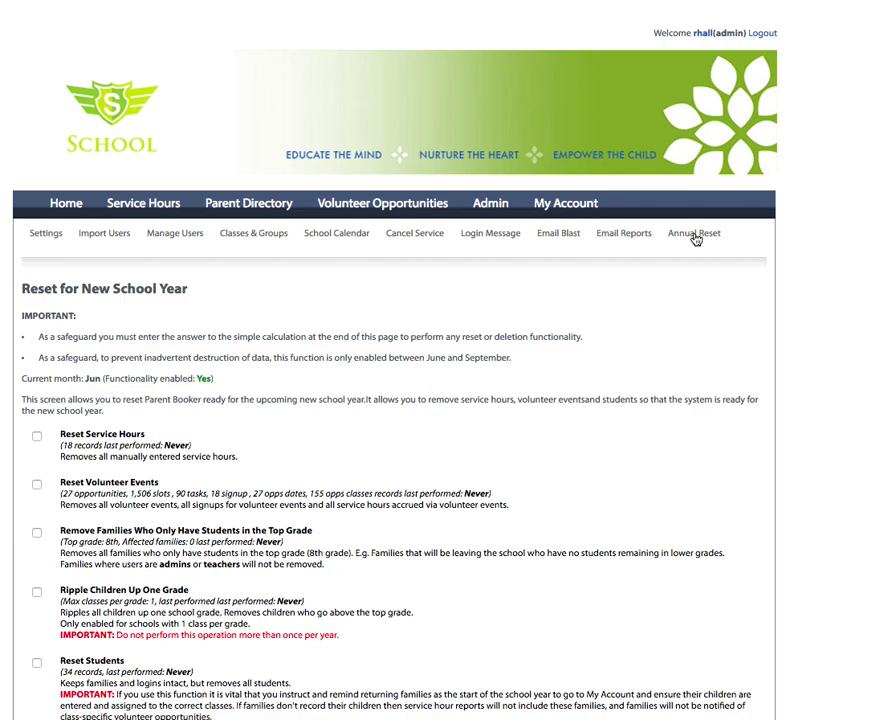
scroll(672, 360, down, 3)
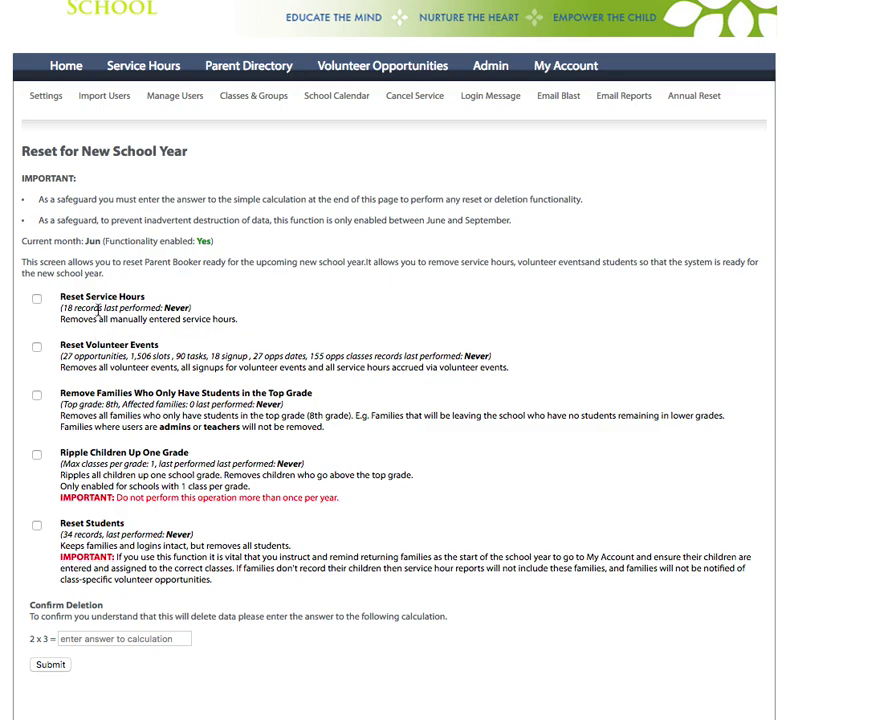
click(36, 299)
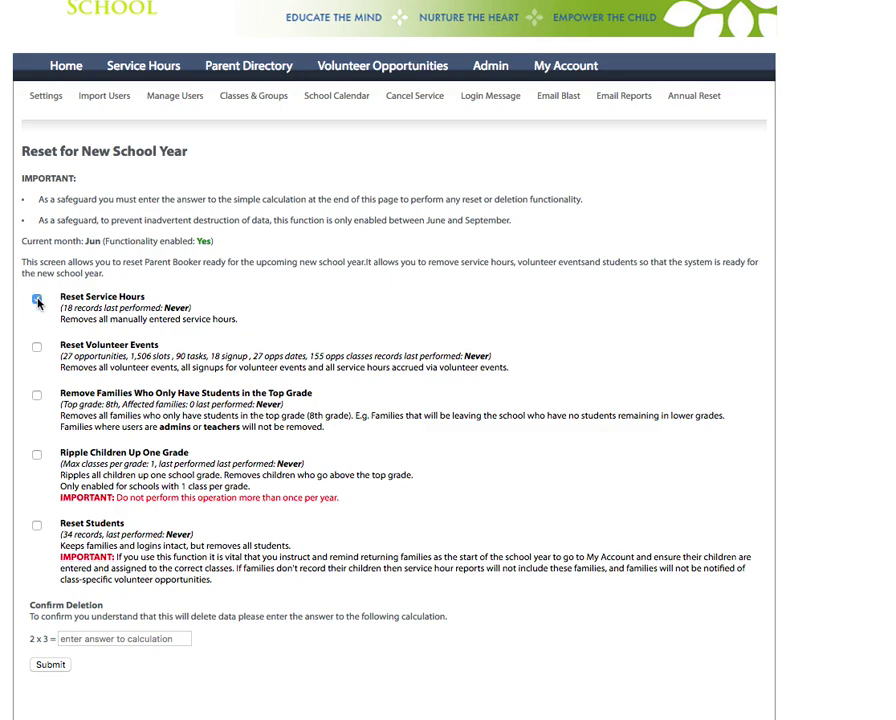
click(107, 640)
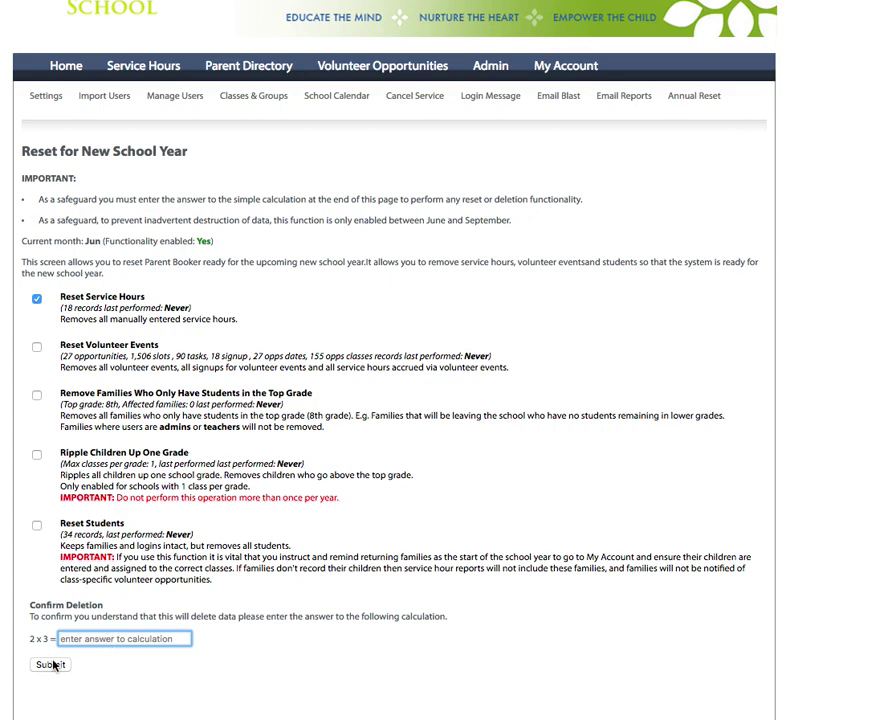
click(36, 299)
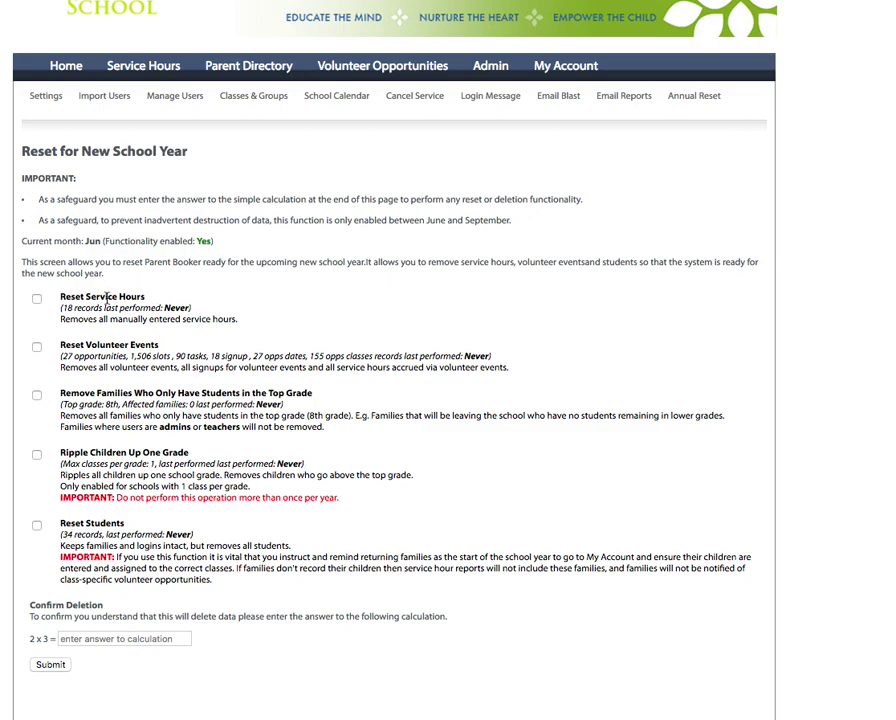
drag(60, 297, 150, 297)
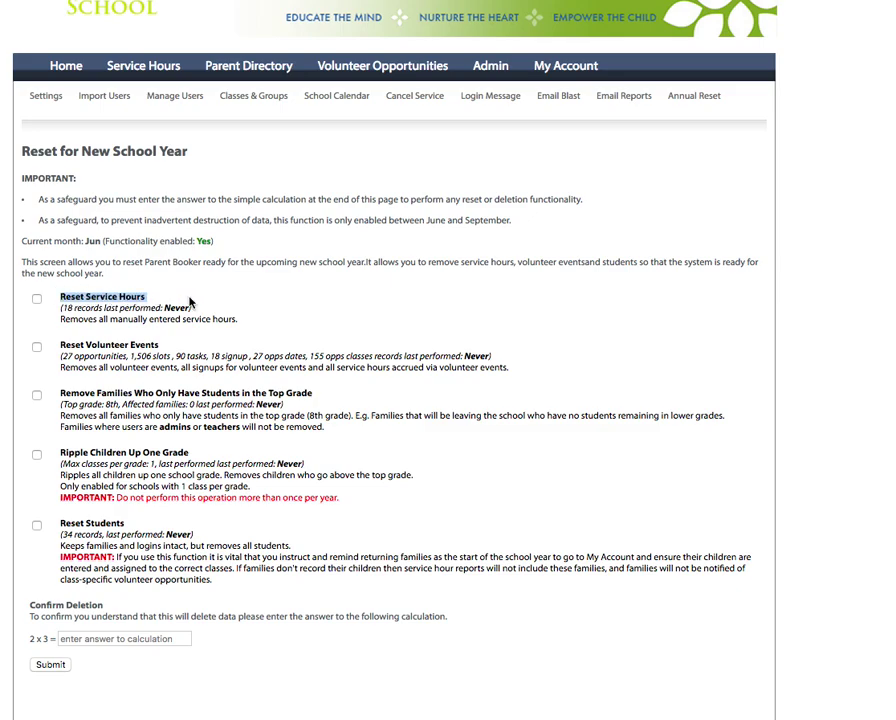
click(190, 303)
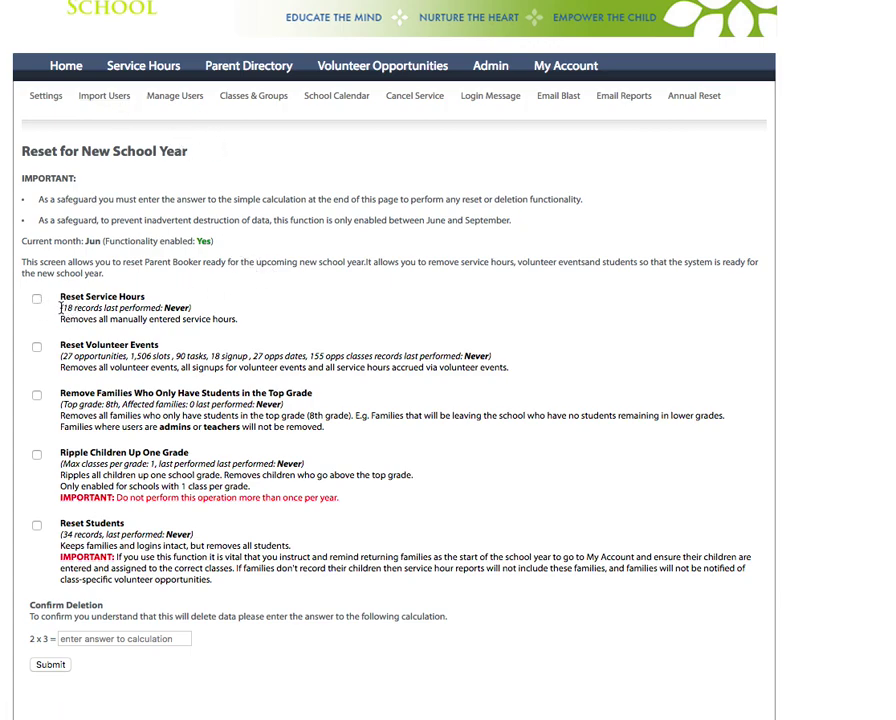
drag(61, 308, 153, 308)
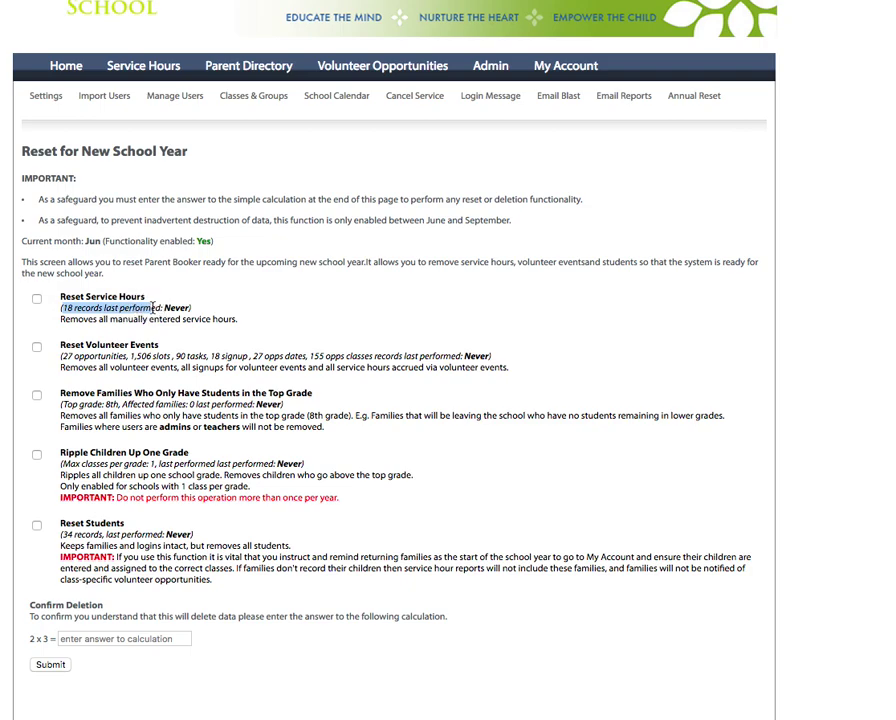
click(220, 317)
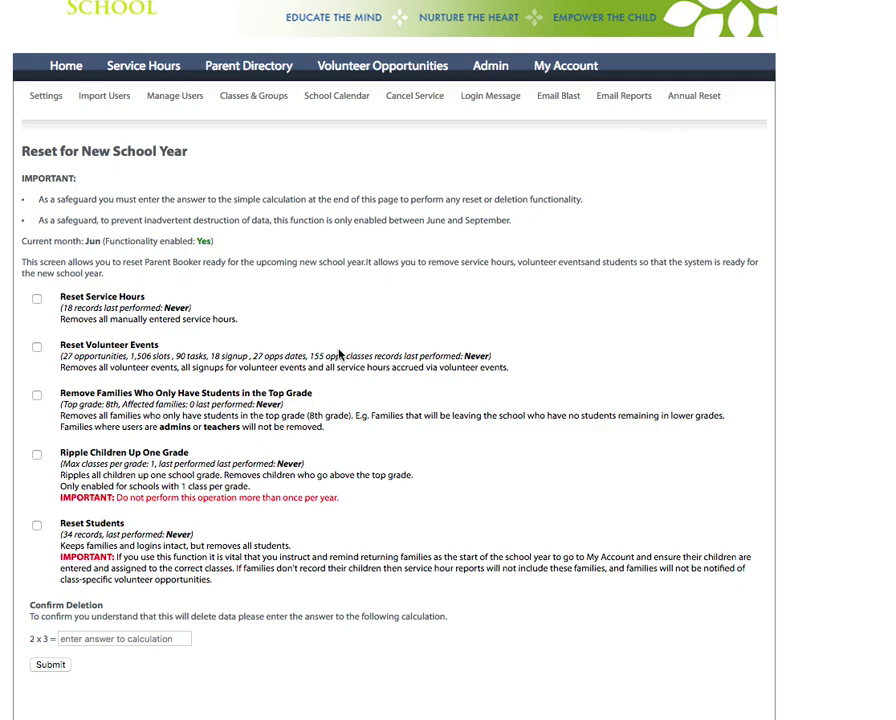
- Tick Reset Service Hours, answer 6 to 2 x 3, and submit to delete the 18 records
click(37, 300)
drag(60, 308, 96, 310)
click(103, 322)
click(132, 641)
text(6)
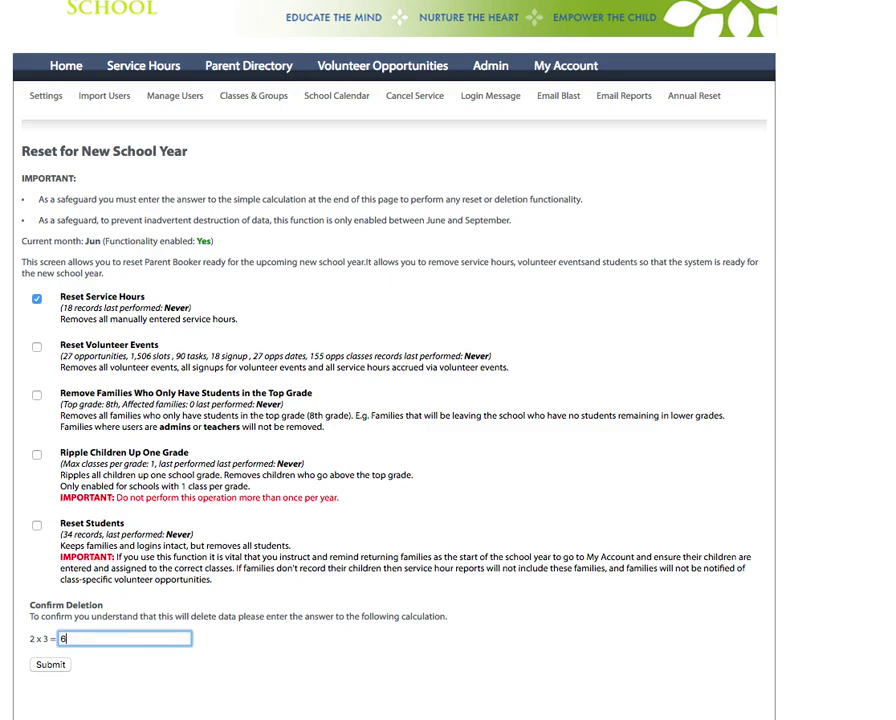
click(50, 665)
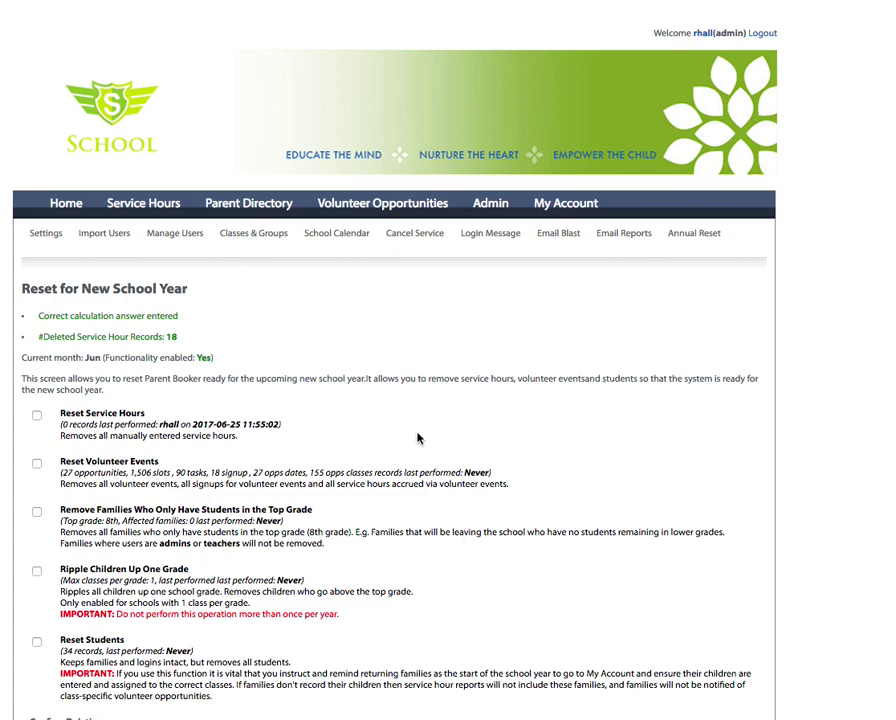
scroll(418, 437, down, 1)
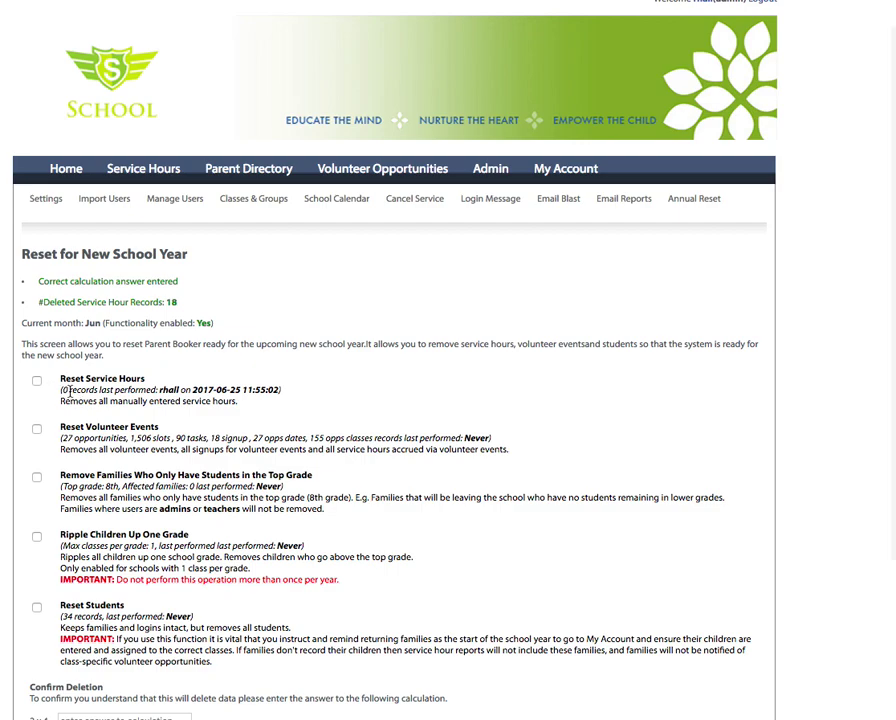
scroll(70, 390, down, 1)
scroll(70, 390, down, 1)
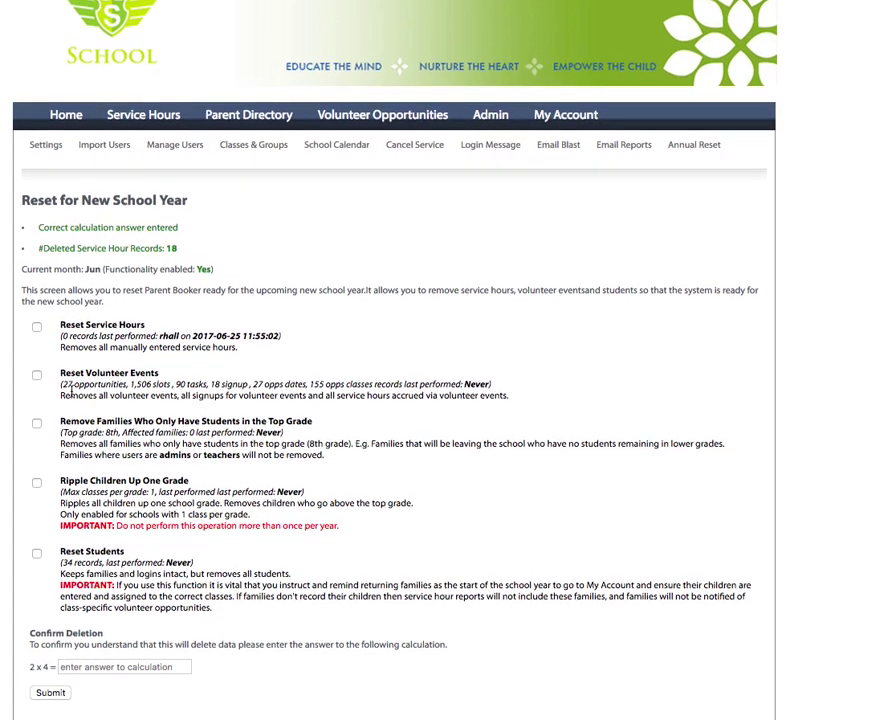
scroll(70, 395, down, 1)
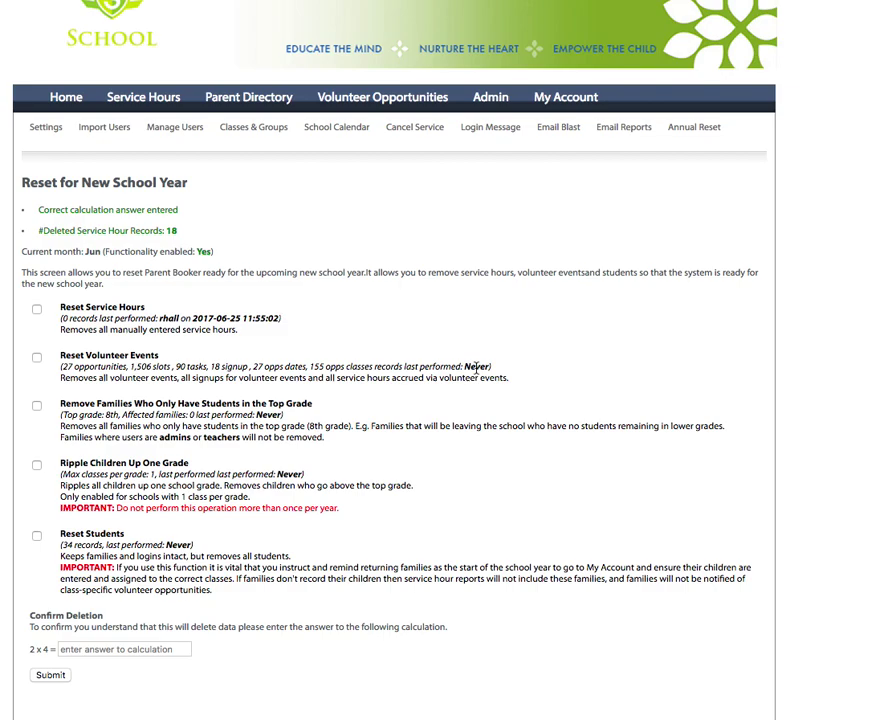
- Enter 8 as the answer to 2 x 4, leaving Reset Volunteer Events unticked
click(38, 359)
click(104, 649)
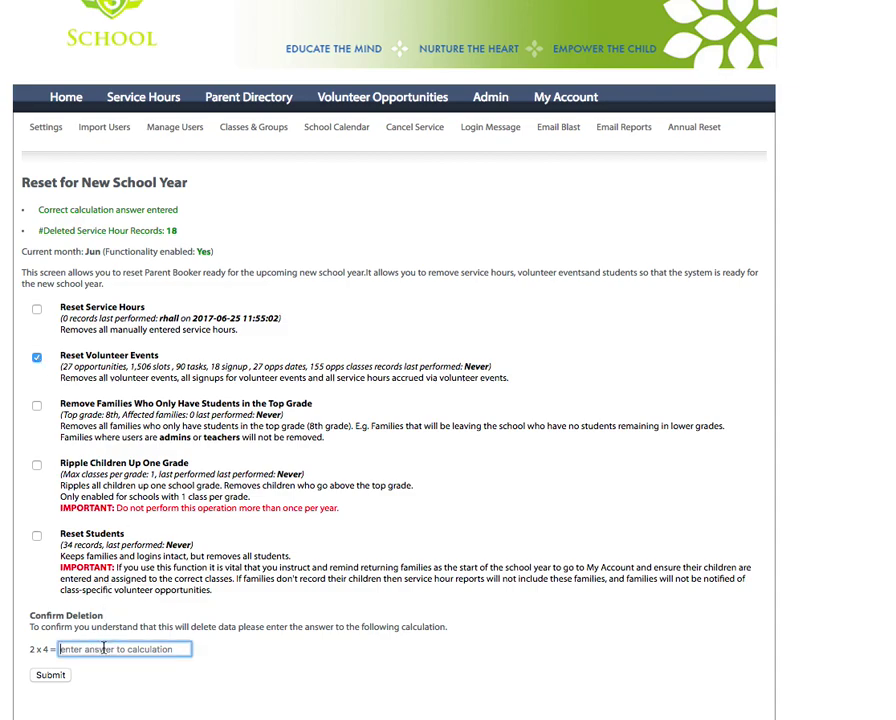
text(8)
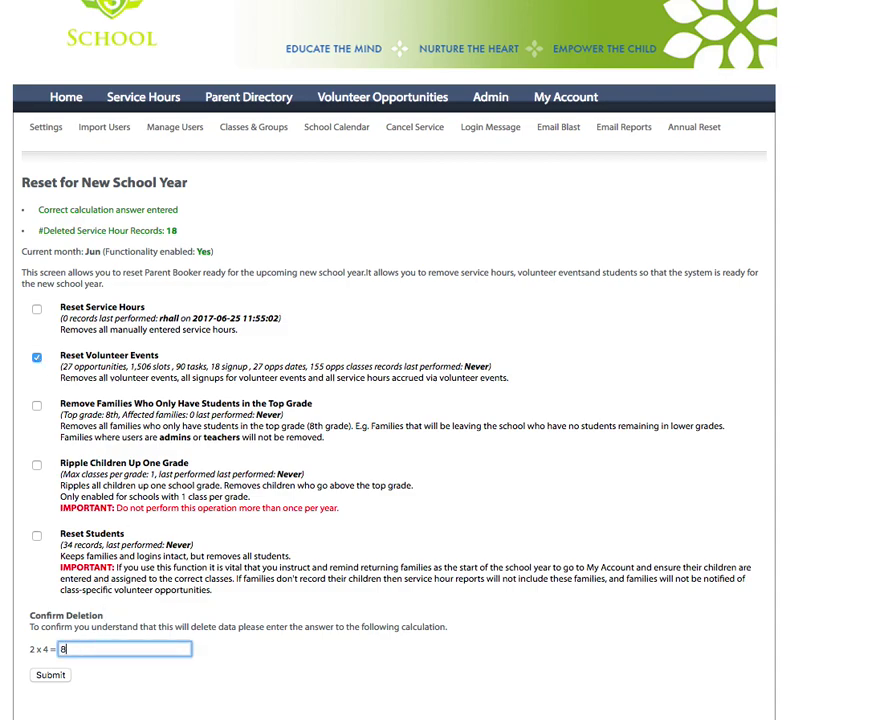
click(38, 360)
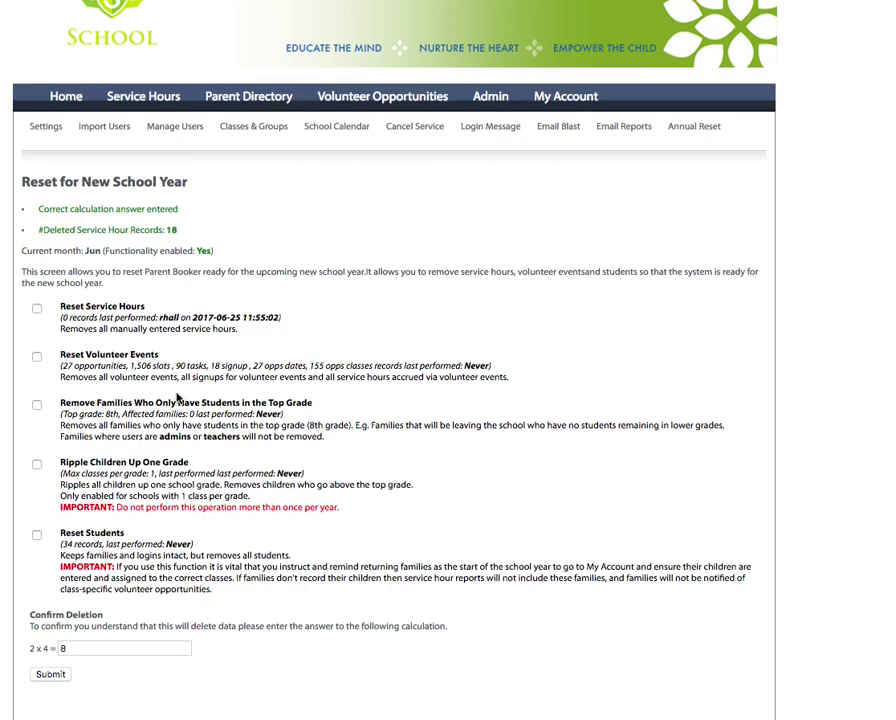
scroll(190, 410, down, 1)
scroll(178, 397, down, 1)
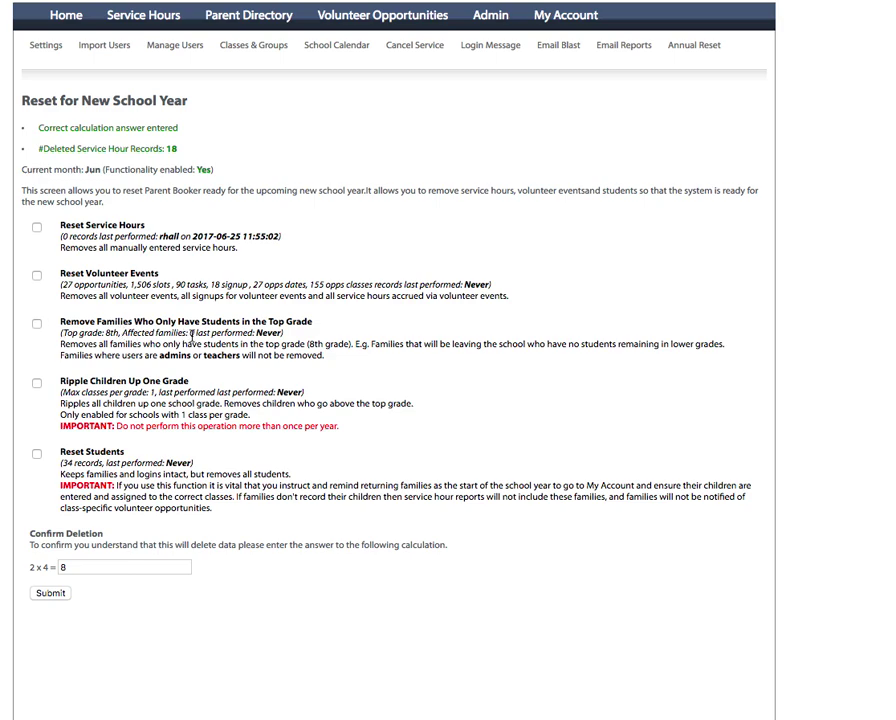
- Tick Remove Families Who Only Have Students in the Top Grade and submit the reset
click(36, 324)
click(58, 567)
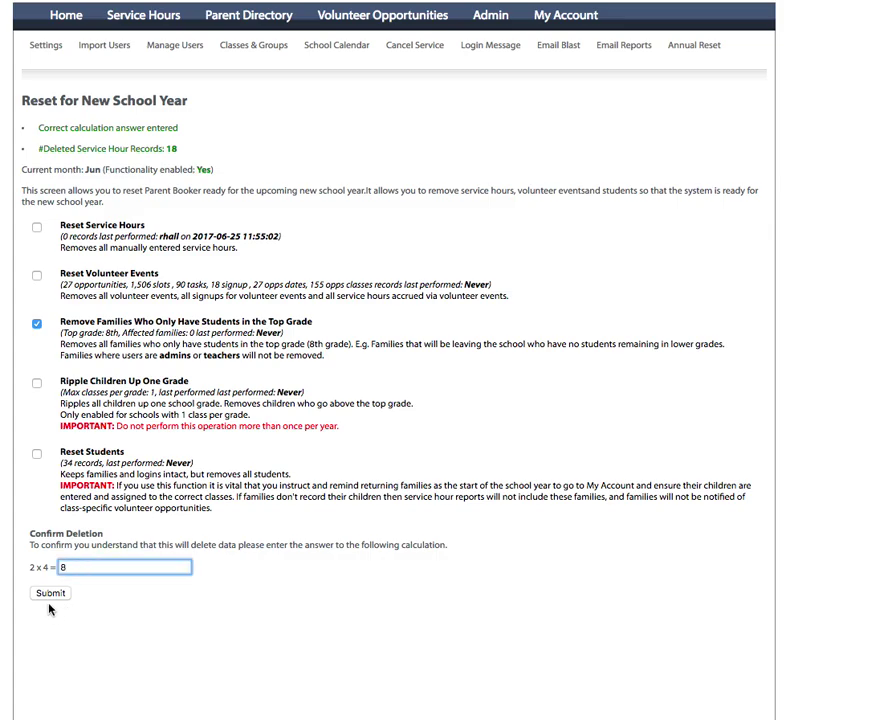
click(50, 593)
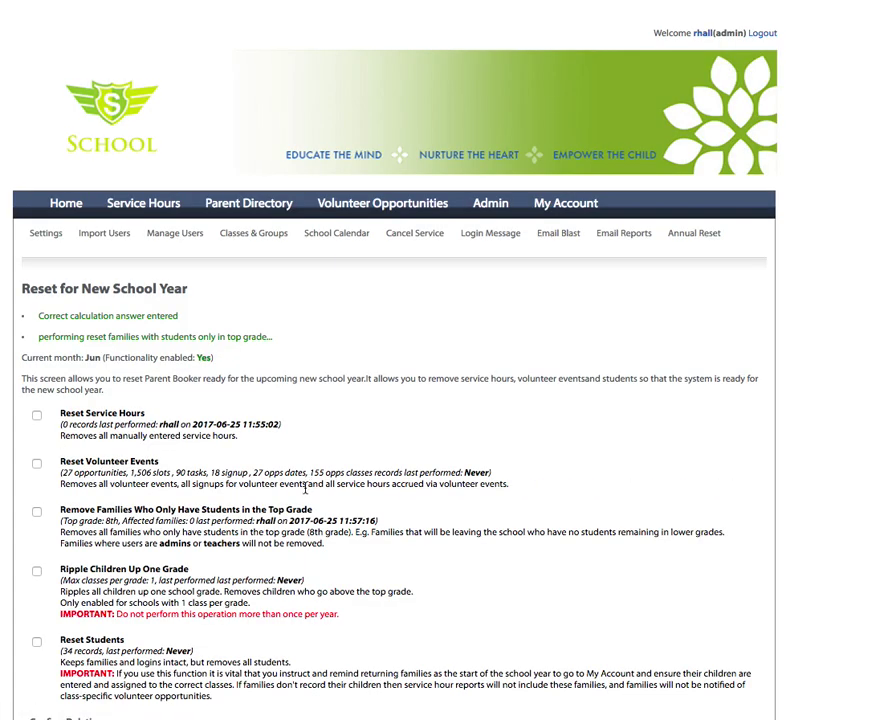
scroll(305, 488, down, 3)
scroll(305, 494, down, 3)
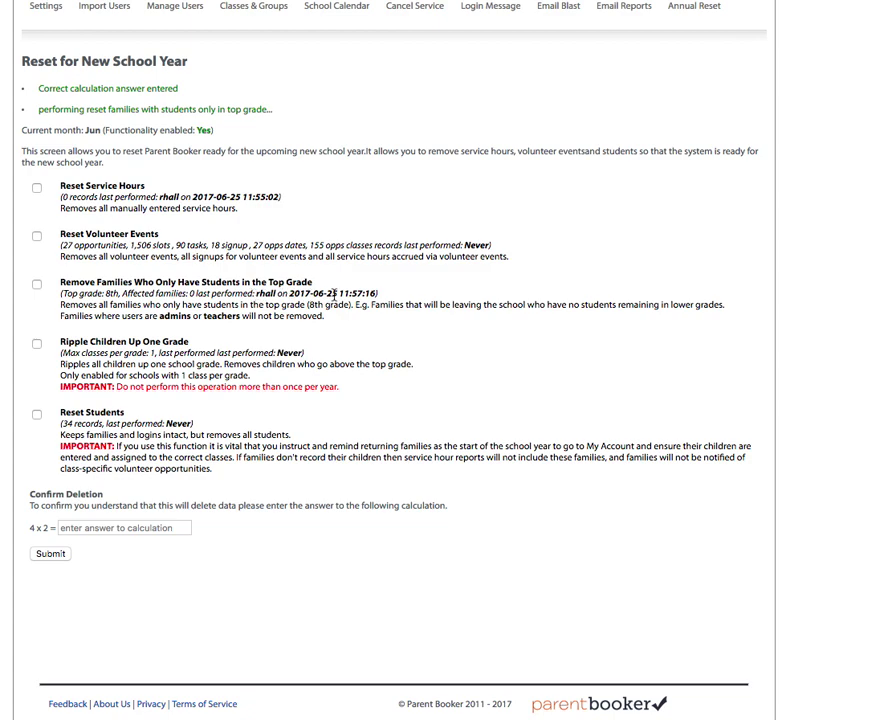
scroll(152, 345, down, 1)
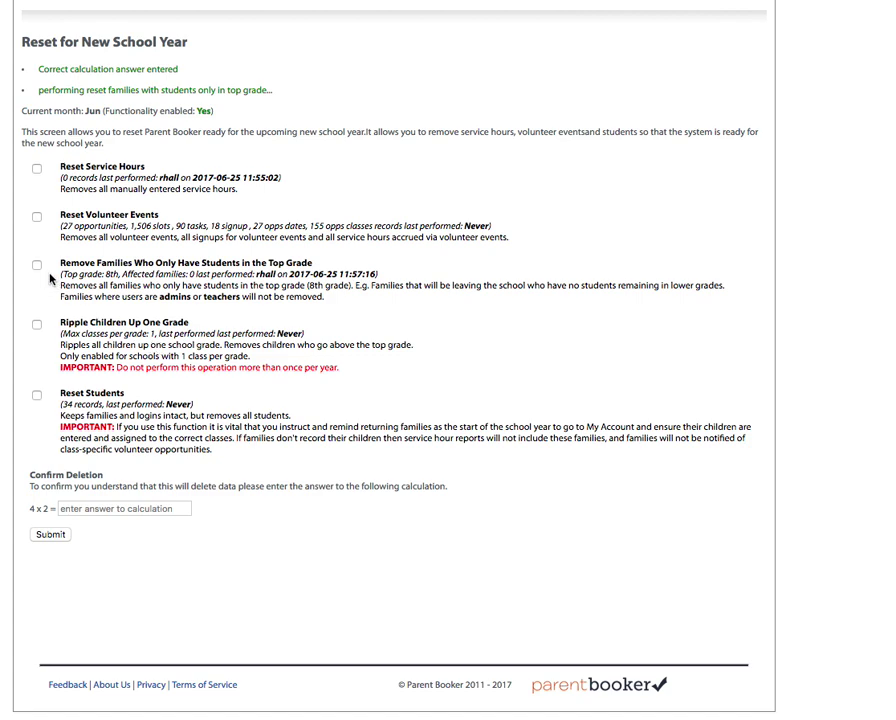
drag(59, 263, 312, 265)
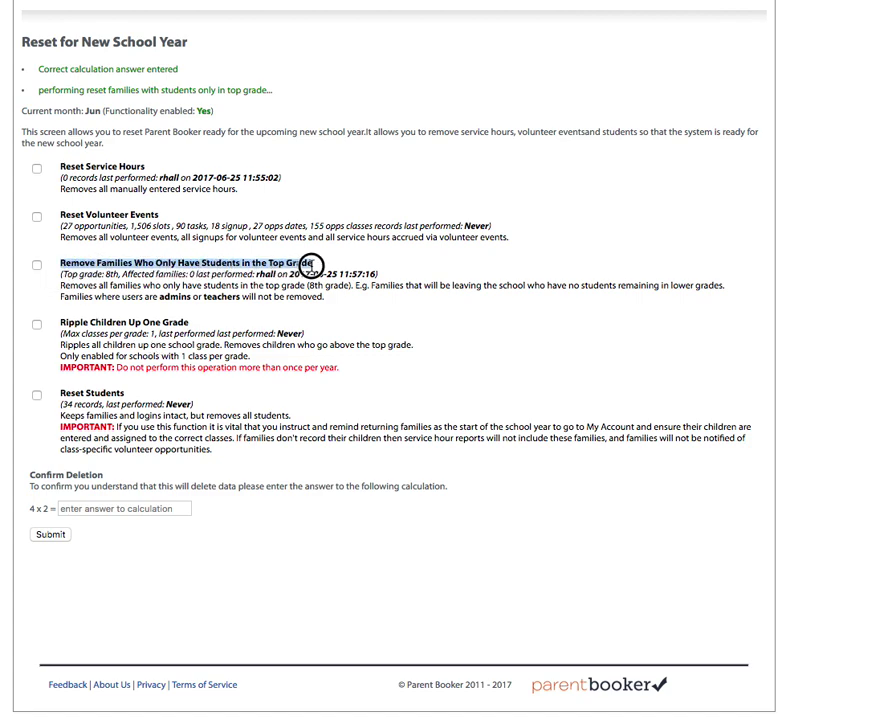
click(318, 266)
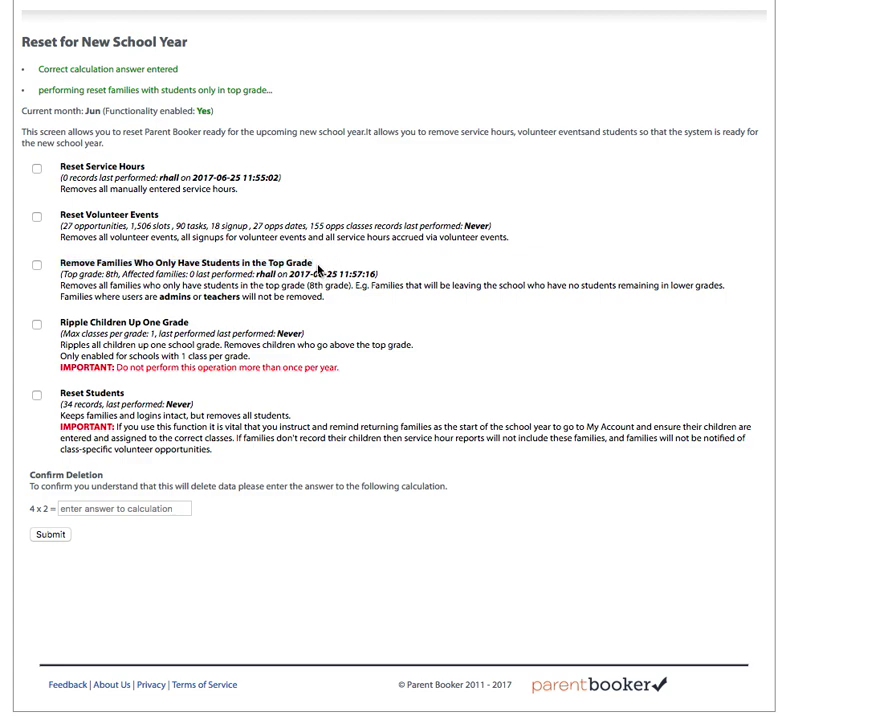
drag(191, 324, 44, 323)
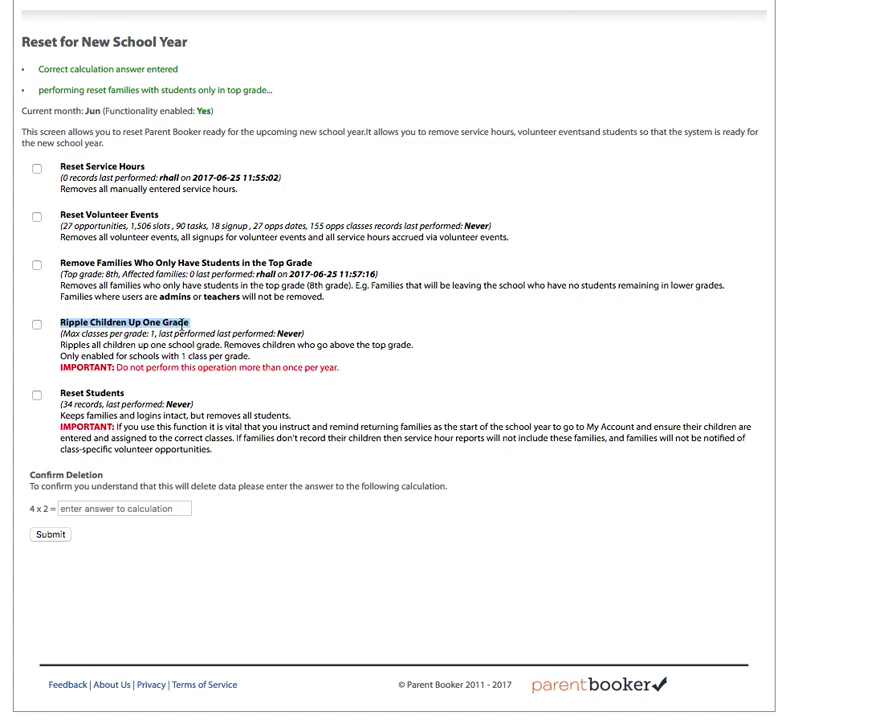
click(116, 340)
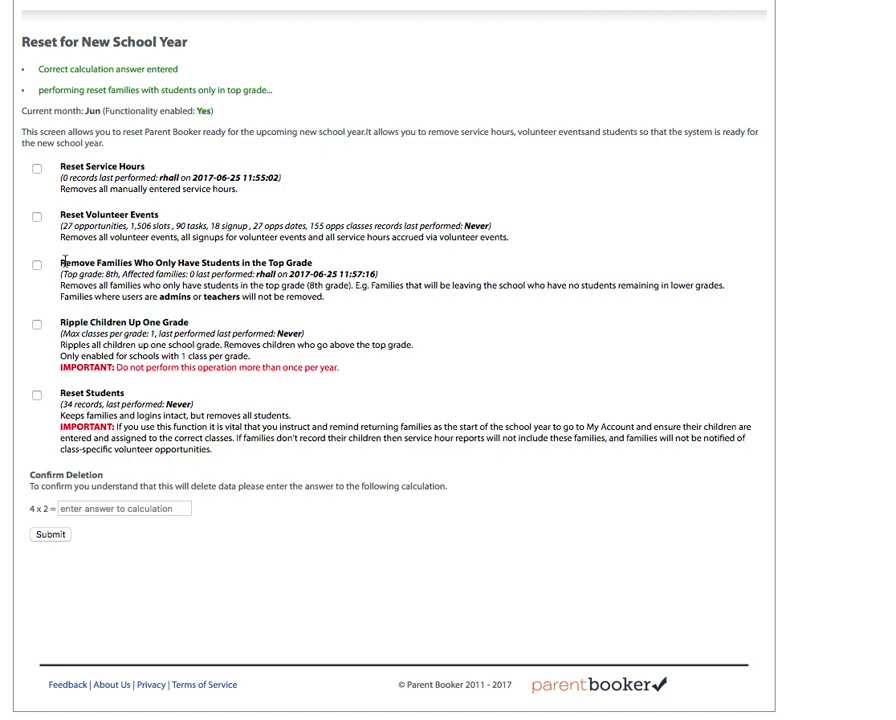
drag(62, 262, 314, 263)
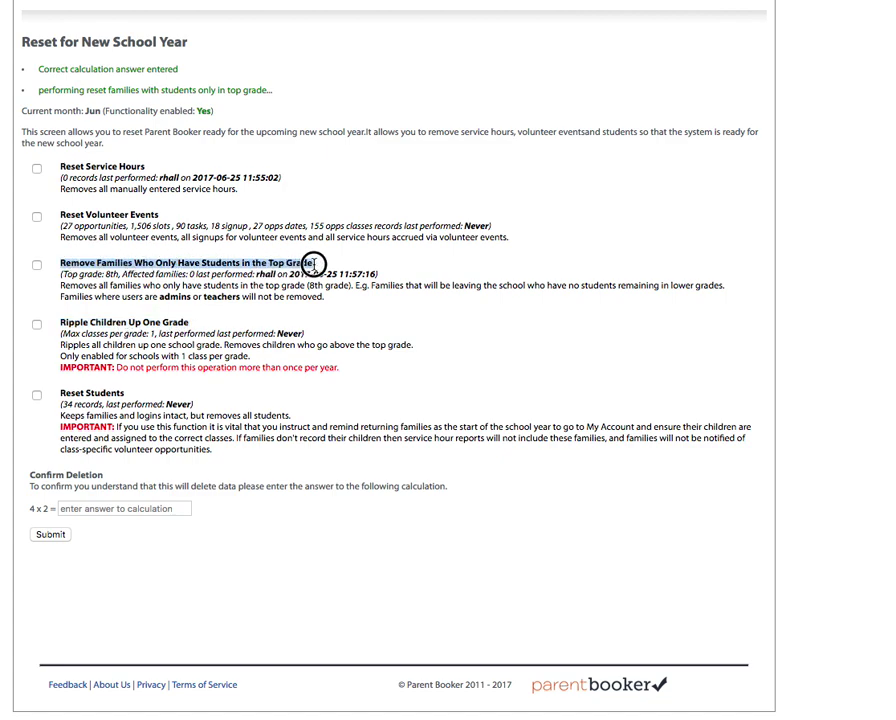
click(230, 346)
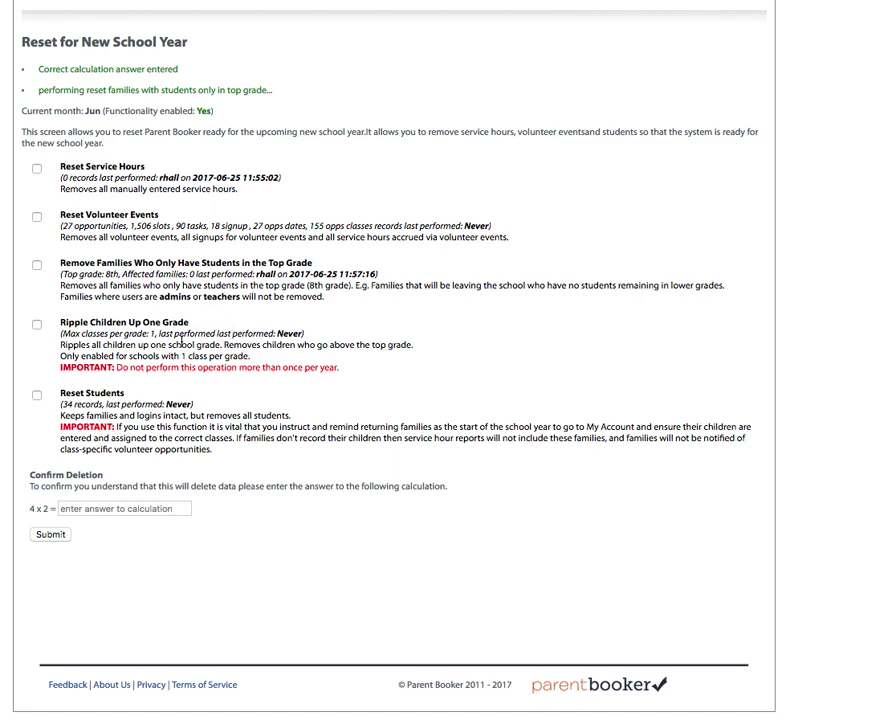
click(37, 328)
click(37, 328)
drag(197, 274, 376, 275)
click(276, 333)
double_click(288, 333)
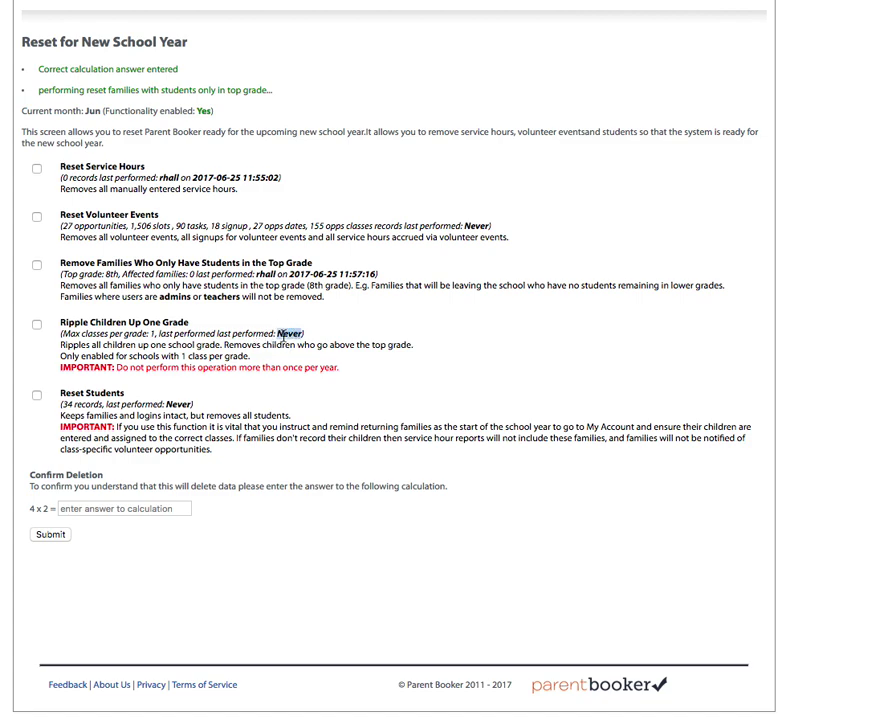
click(287, 336)
click(37, 326)
click(37, 324)
click(37, 326)
click(38, 326)
click(37, 397)
click(90, 508)
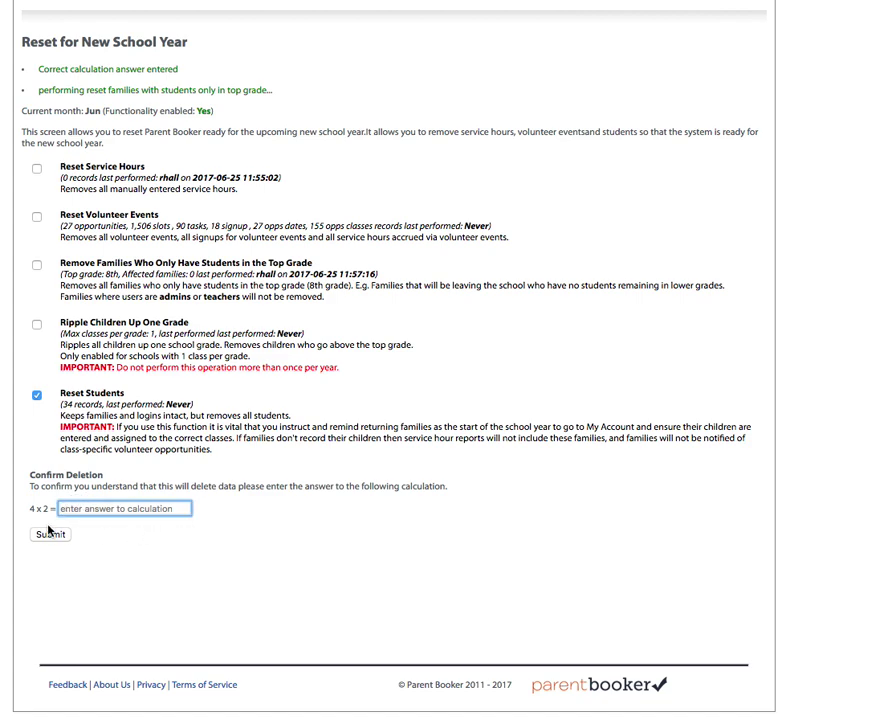
click(37, 396)
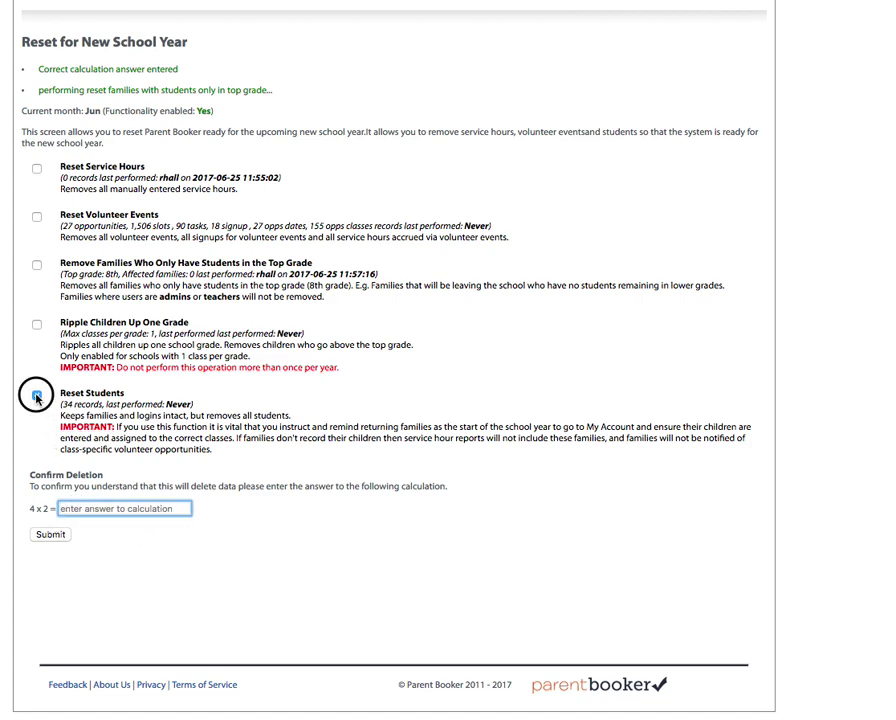
click(62, 508)
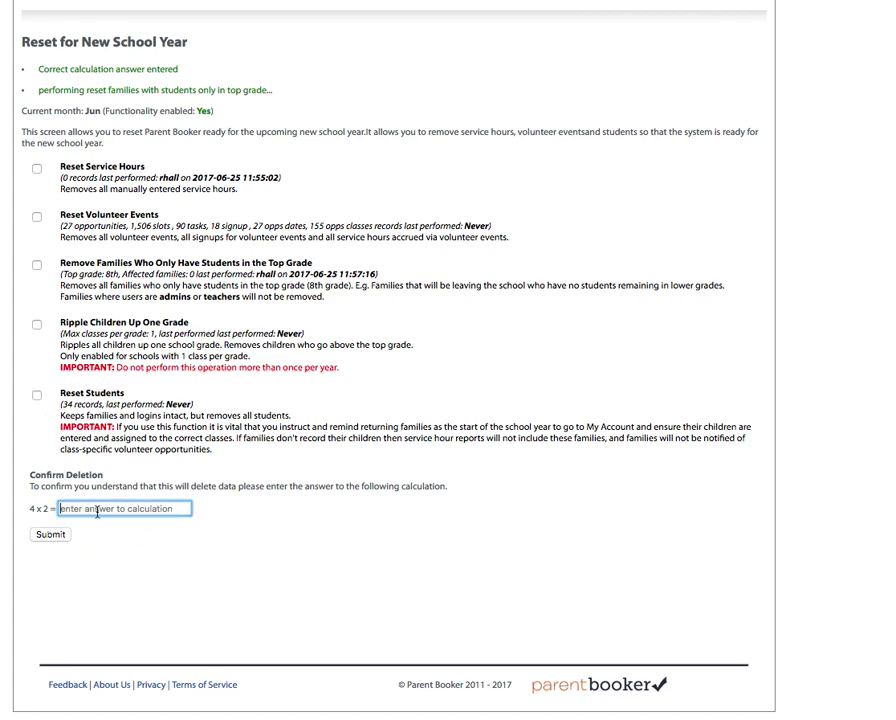